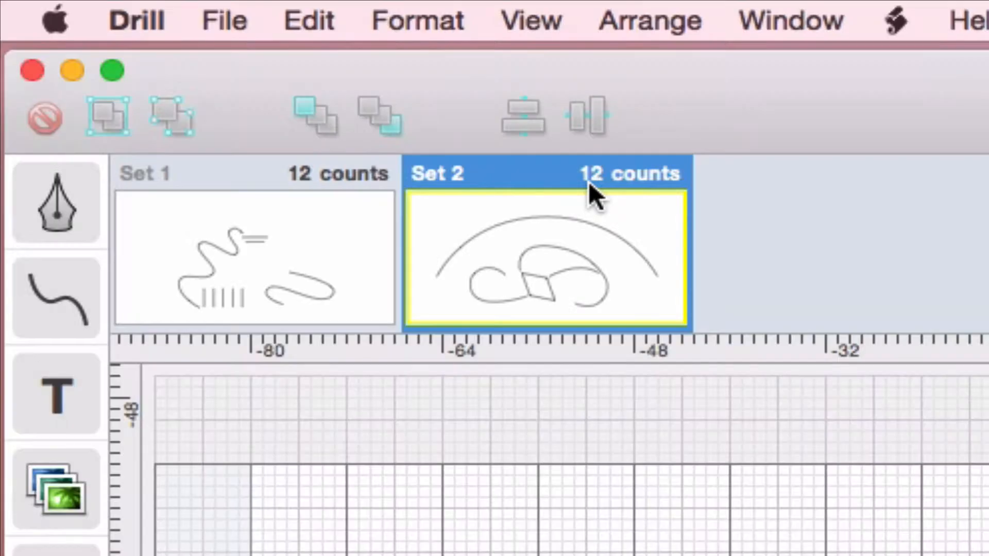
- Set the beat count of Set 2 to 22 counts
double_click(589, 181)
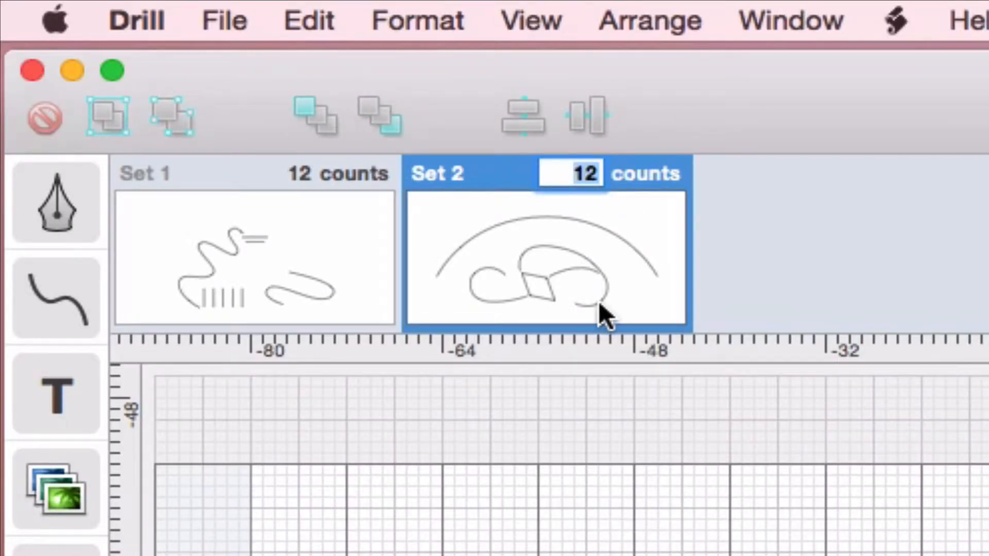
type("22")
key("Return")
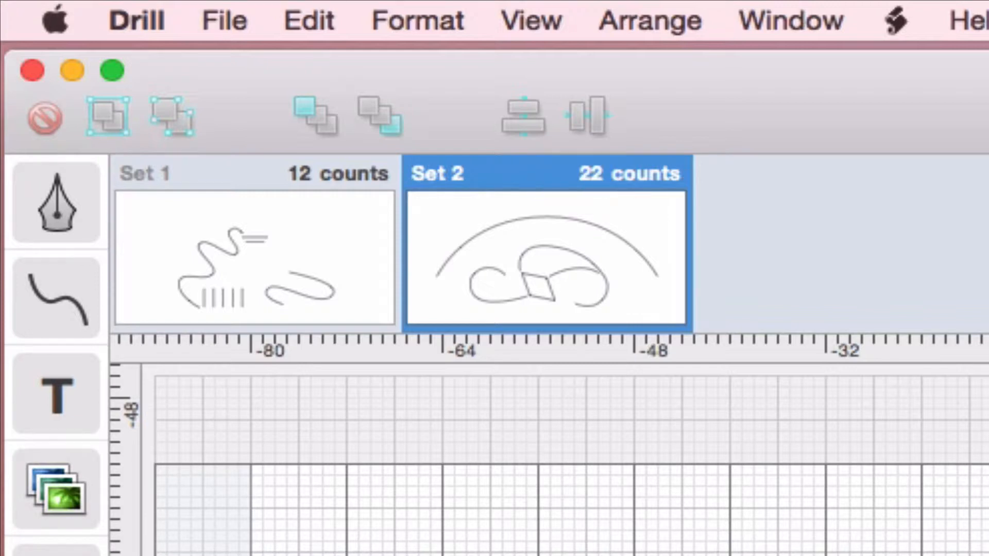
- Change the beat count of Set 2 to 12 counts
right_click(599, 299)
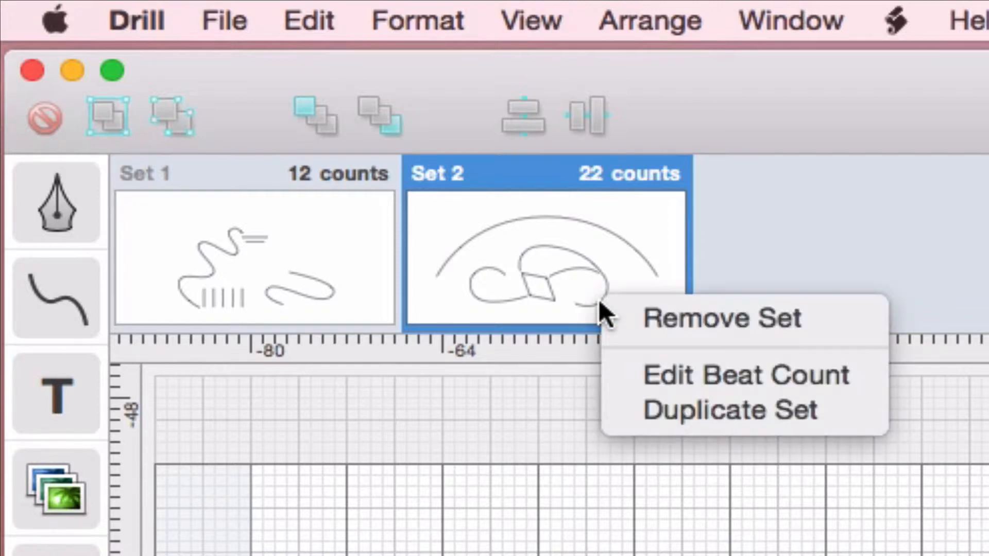
left_click(639, 387)
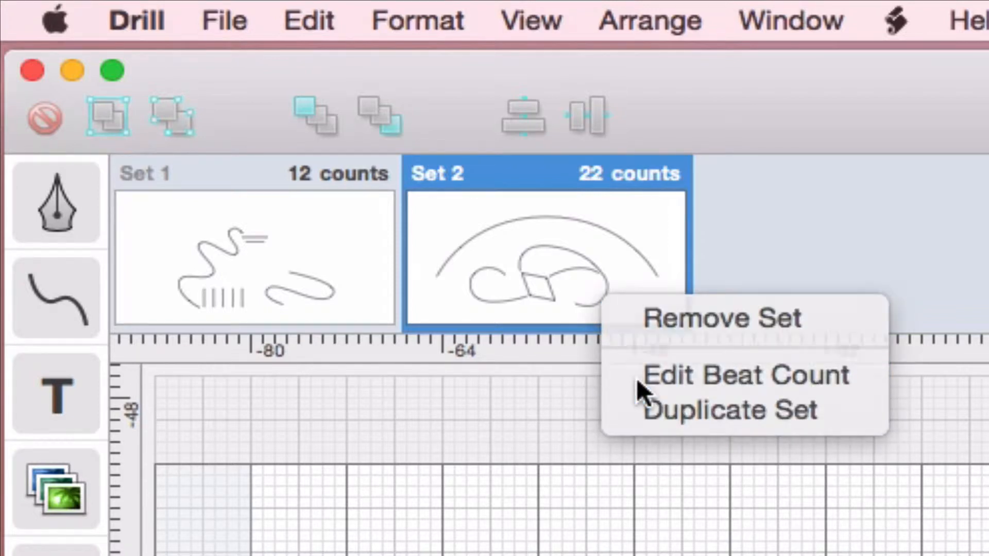
type("12")
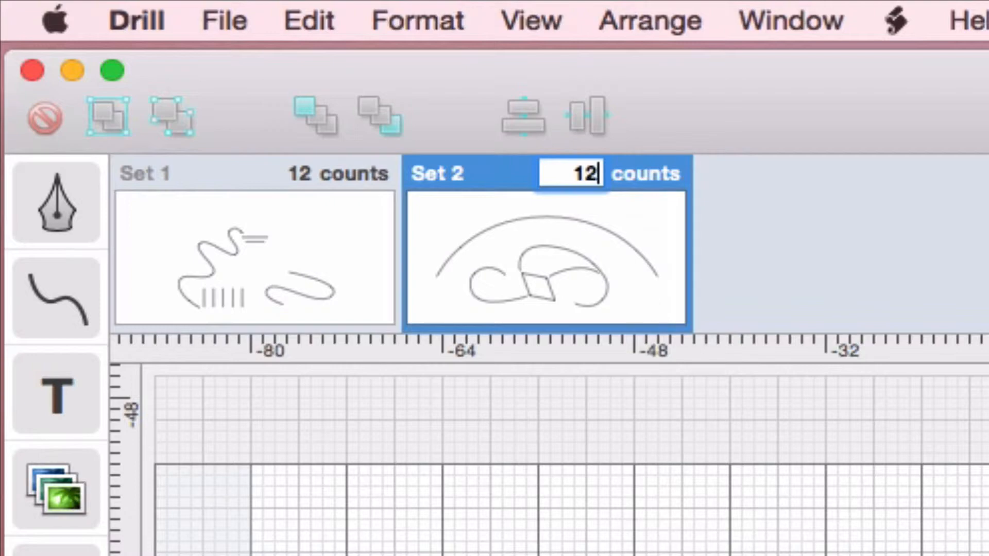
key("Return")
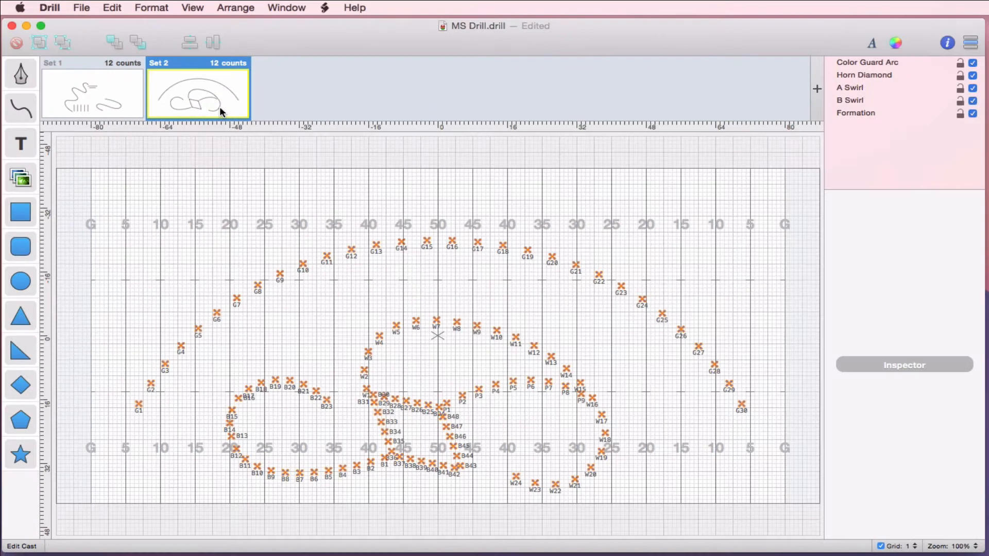
- Switch back and forth between Set 1 and Set 2 to view their formations, ending on Set 2
left_click(85, 102)
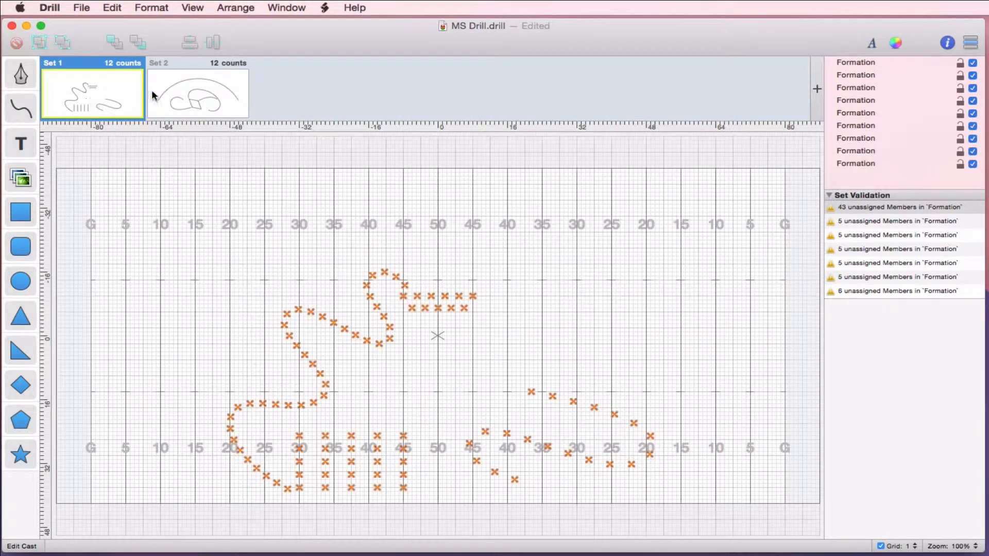
left_click(194, 96)
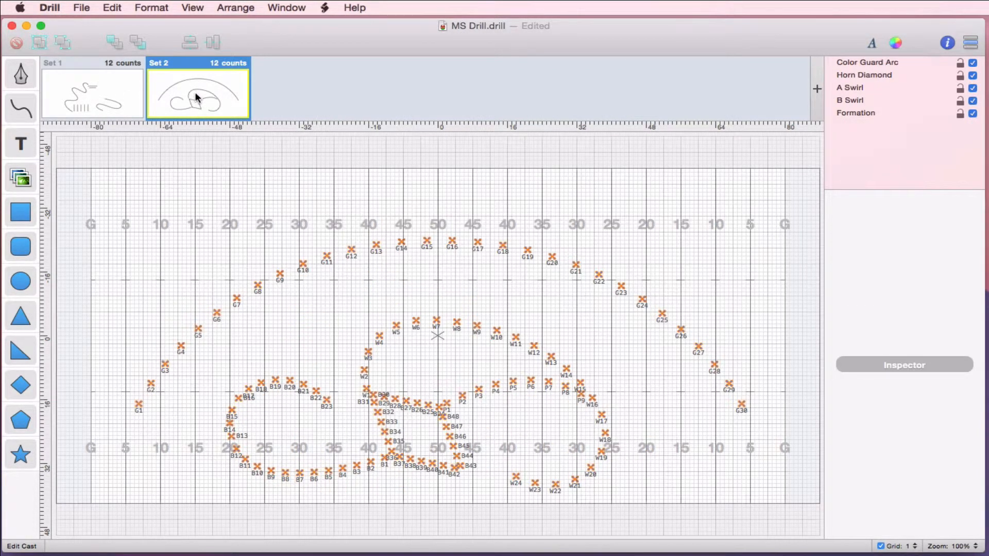
key("super+bracketleft")
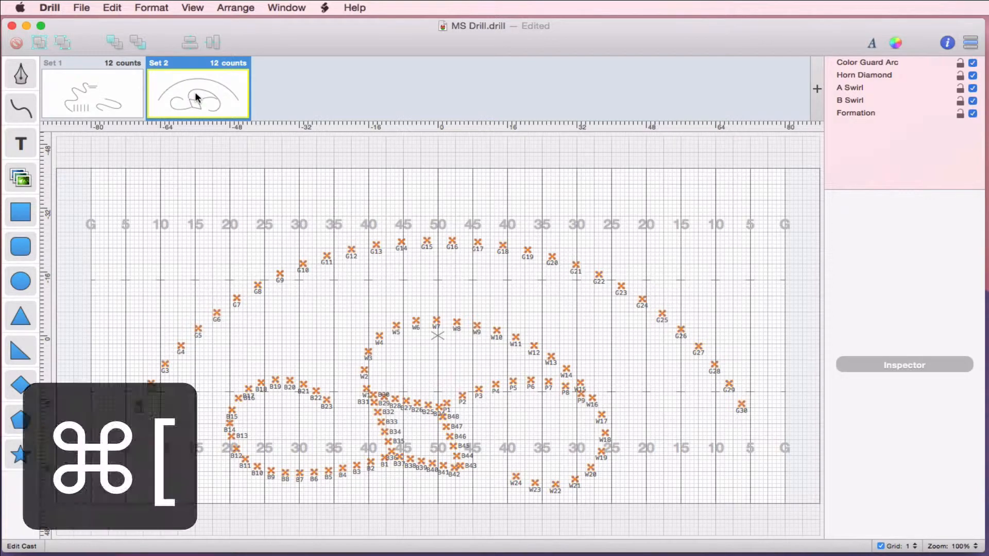
key("super+bracketleft")
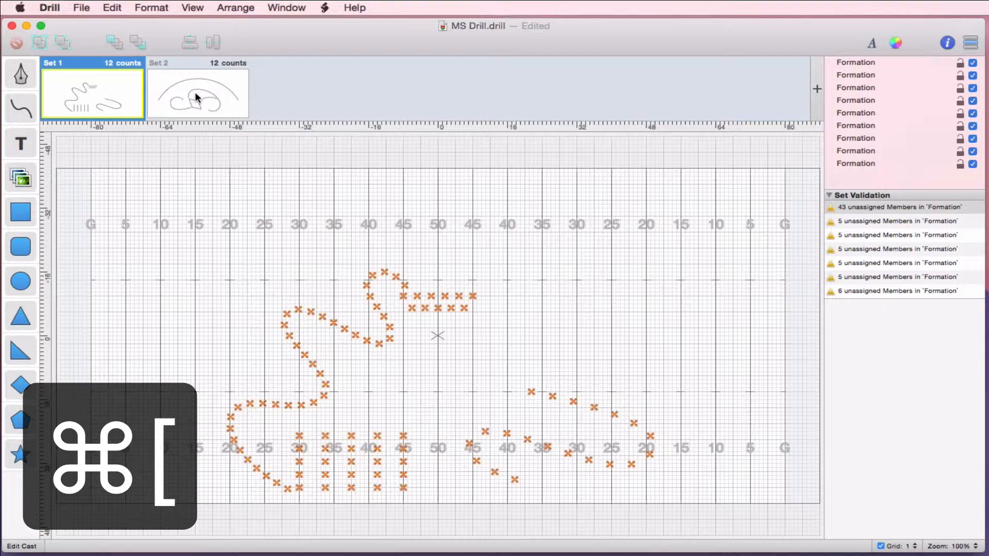
key("super+bracketright")
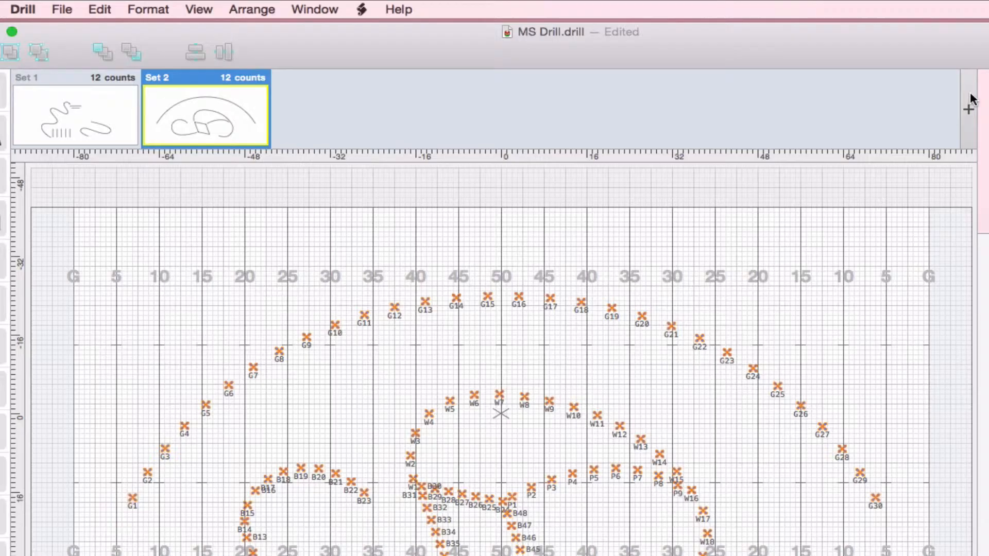
- Add two new empty sets after Set 2
left_click(971, 98)
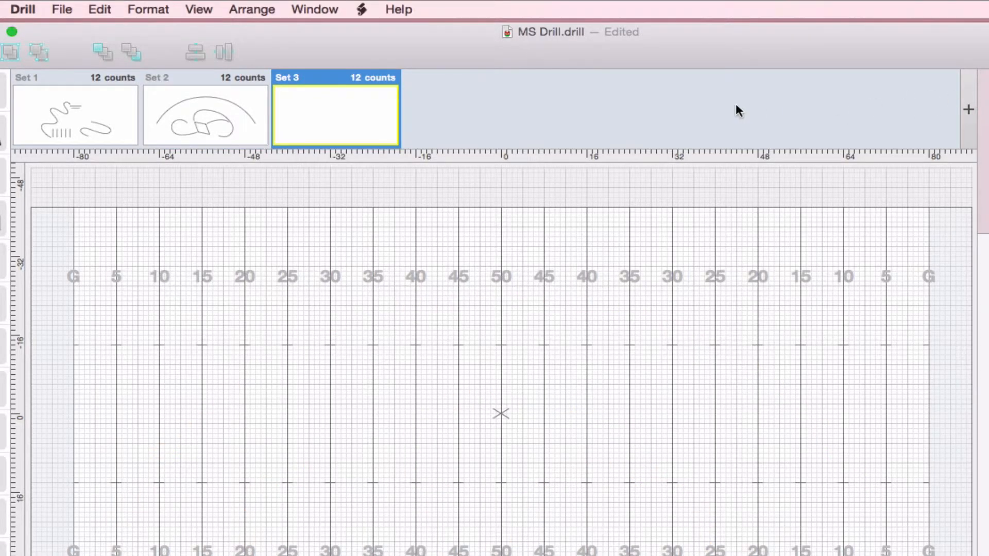
double_click(429, 104)
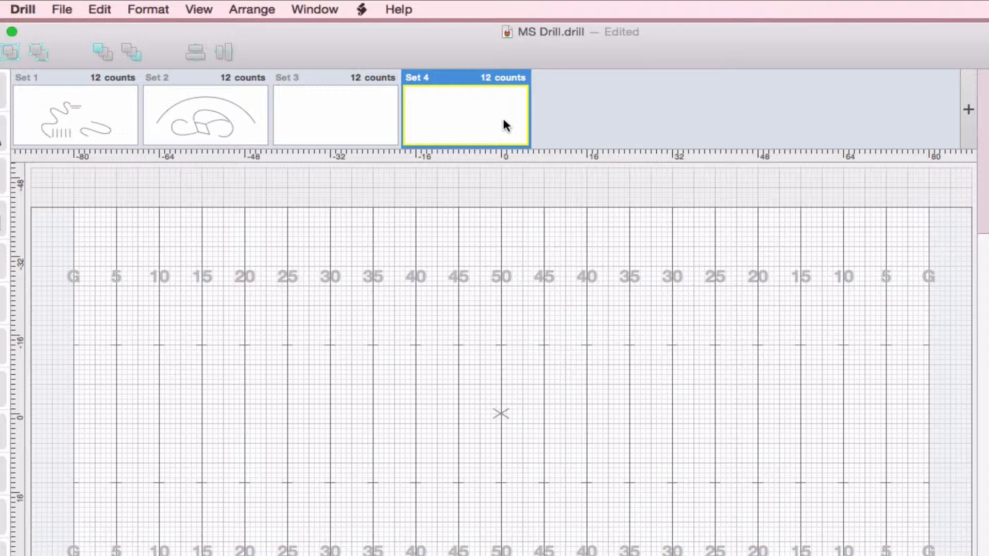
- Duplicate Set 2 and remove the duplicated set
right_click(236, 119)
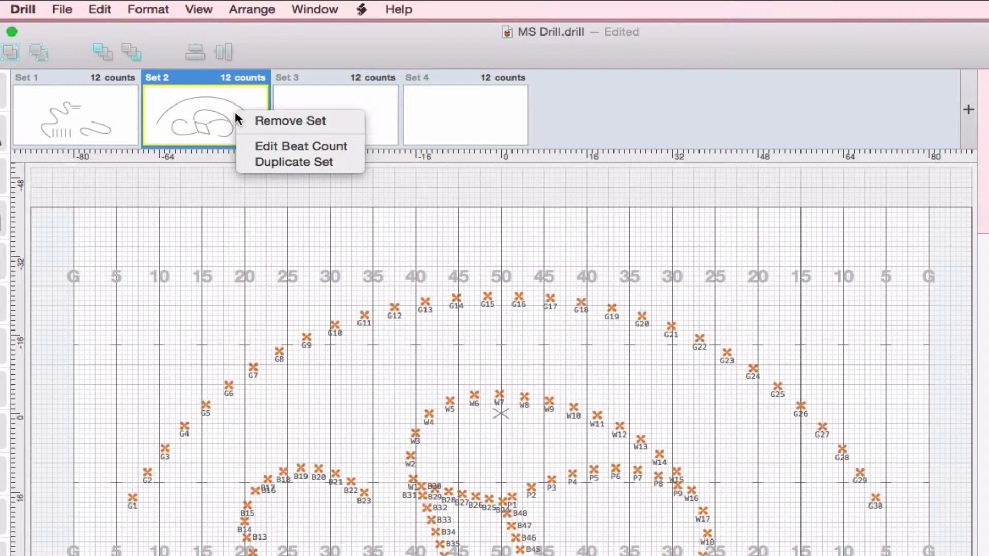
left_click(248, 163)
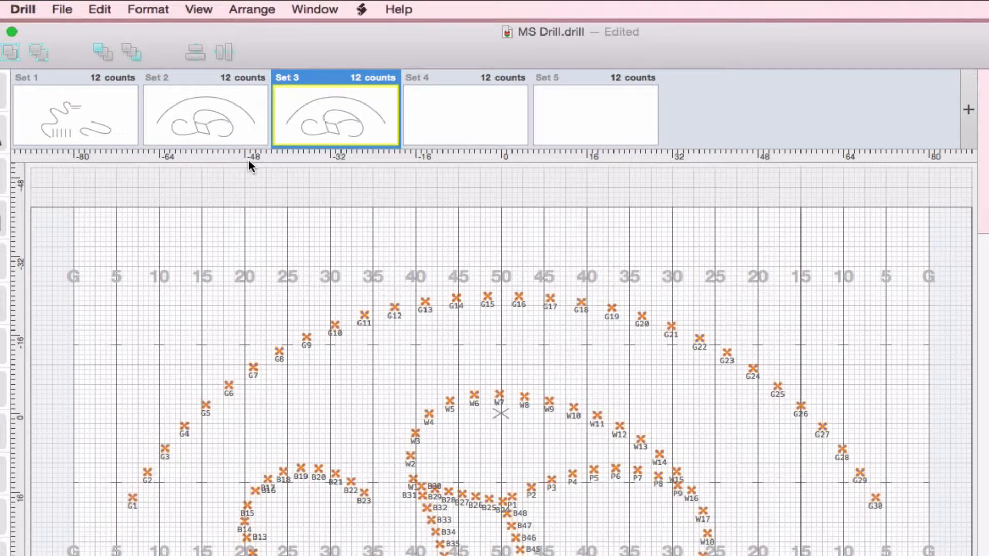
right_click(322, 110)
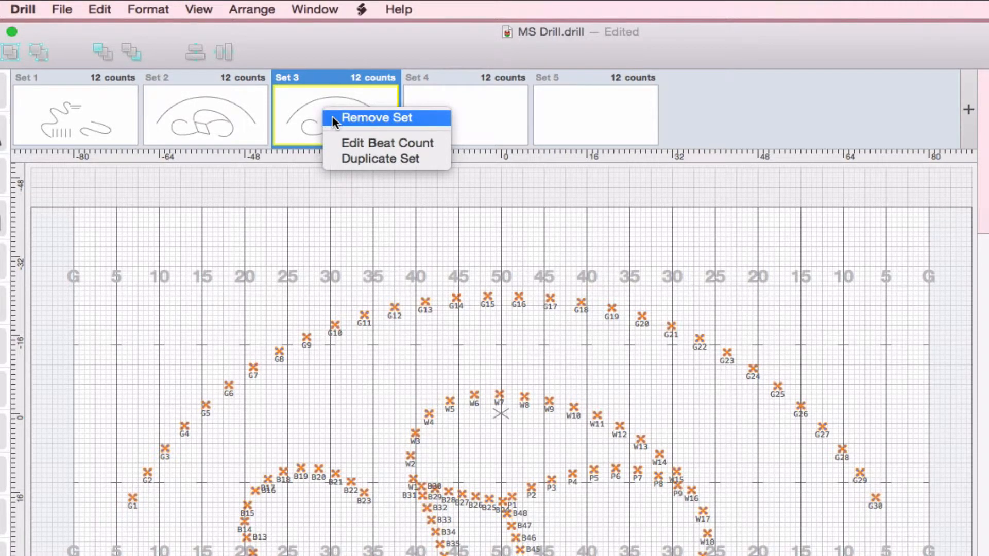
left_click(334, 120)
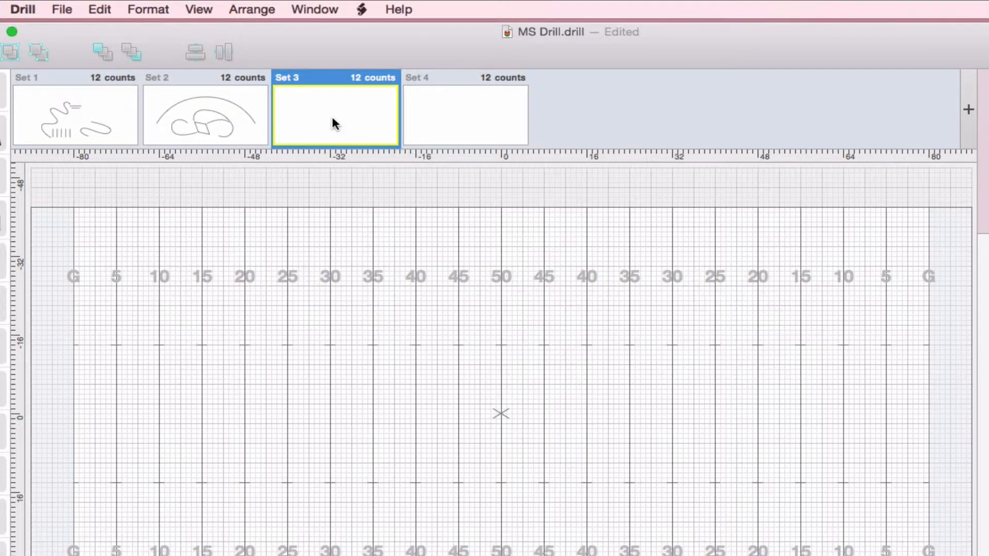
- Add five more empty sets to the end of the drill, up to Set 9
mouse_move(341, 111)
left_mouse_down()
mouse_move(184, 110)
mouse_move(255, 133)
mouse_move(335, 118)
left_mouse_up()
left_click(970, 91)
left_click(971, 91)
left_click(970, 91)
left_click(970, 90)
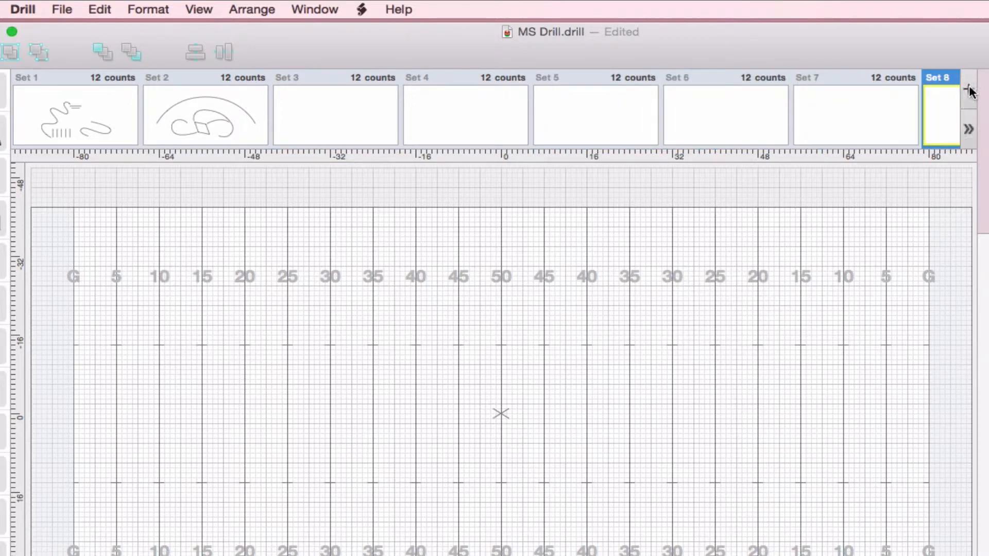
left_click(971, 91)
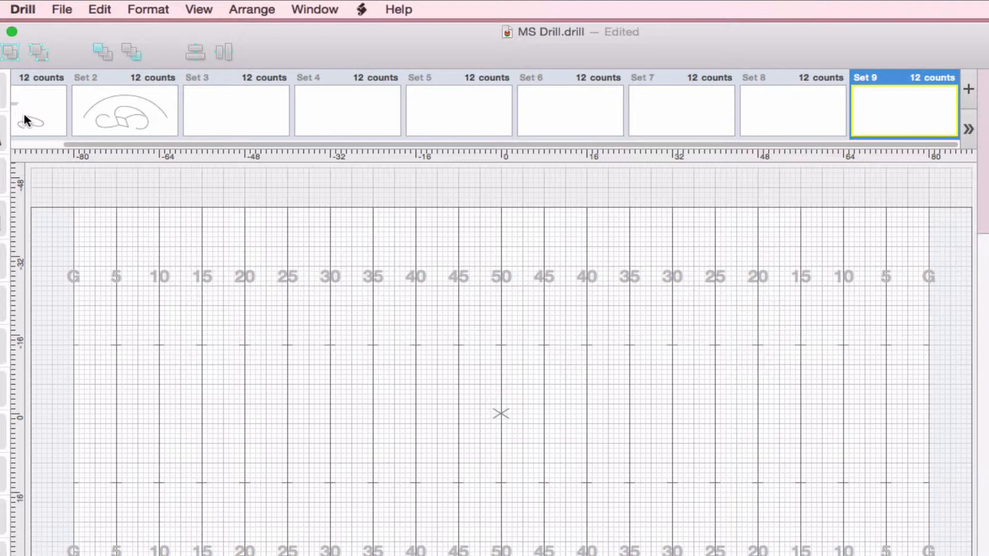
- Try resizing the strip of set thumbnails and jump to Set 1 from the list of all sets
left_click_drag(403, 144, 374, 150)
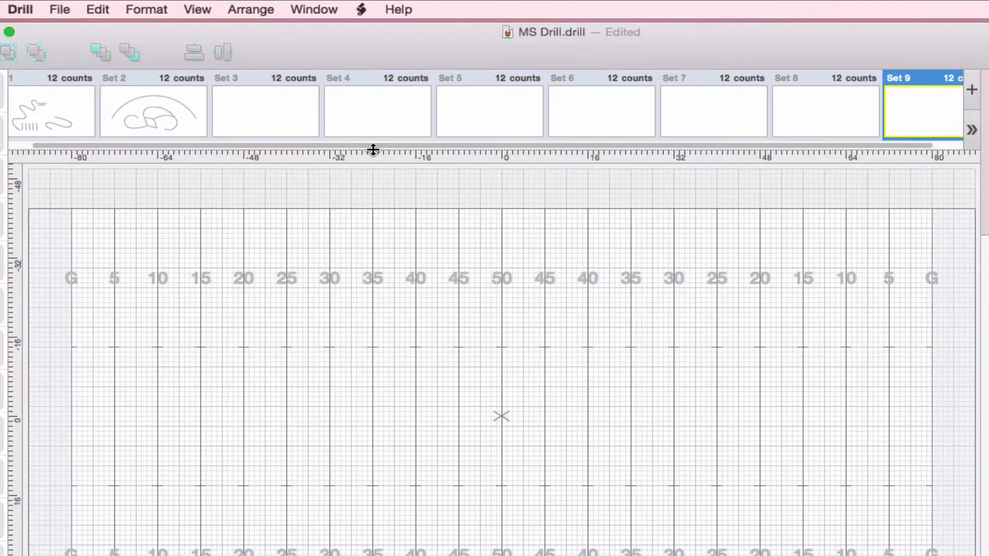
left_click_drag(373, 149, 354, 206)
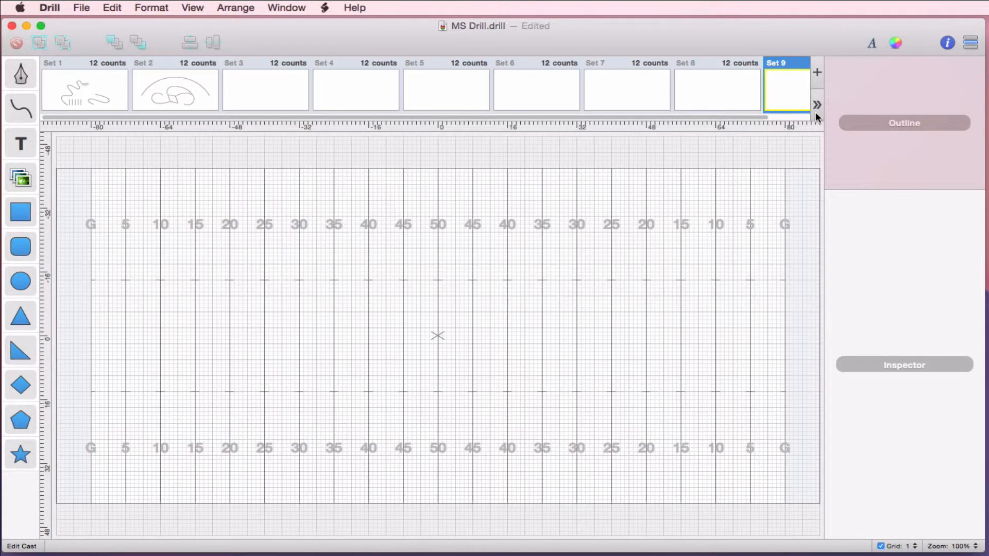
left_click(816, 113)
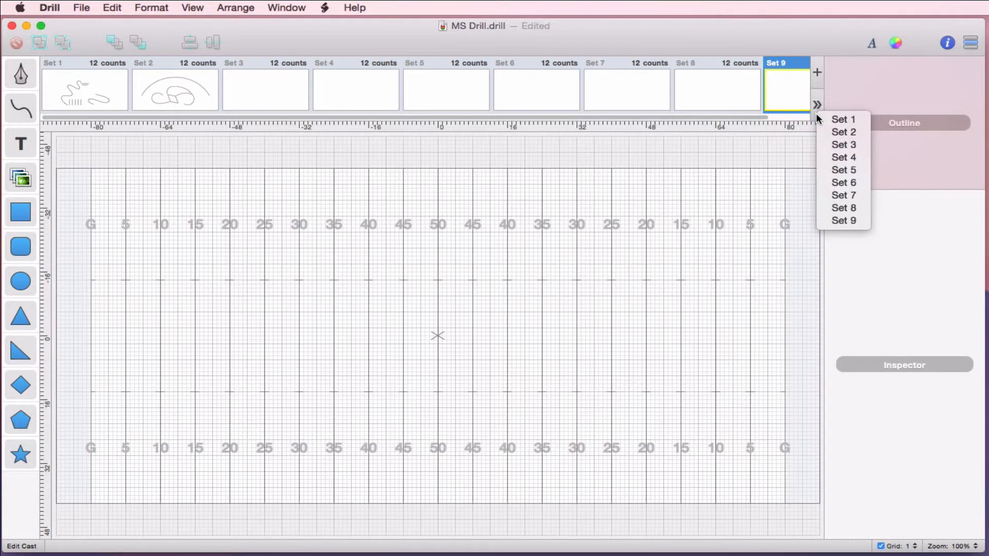
left_click(830, 122)
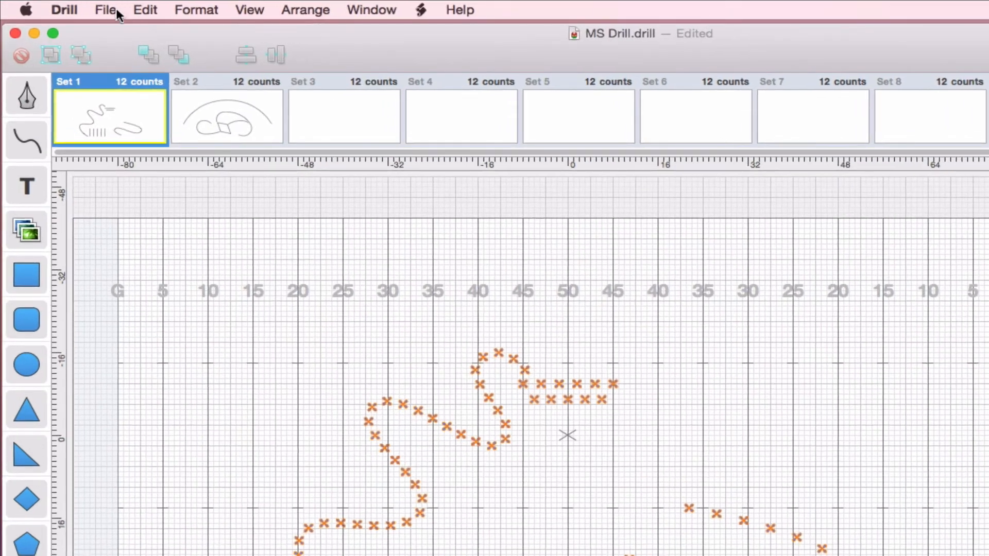
- Preview how the sets are laid out for printing and leave without printing
left_click(114, 11)
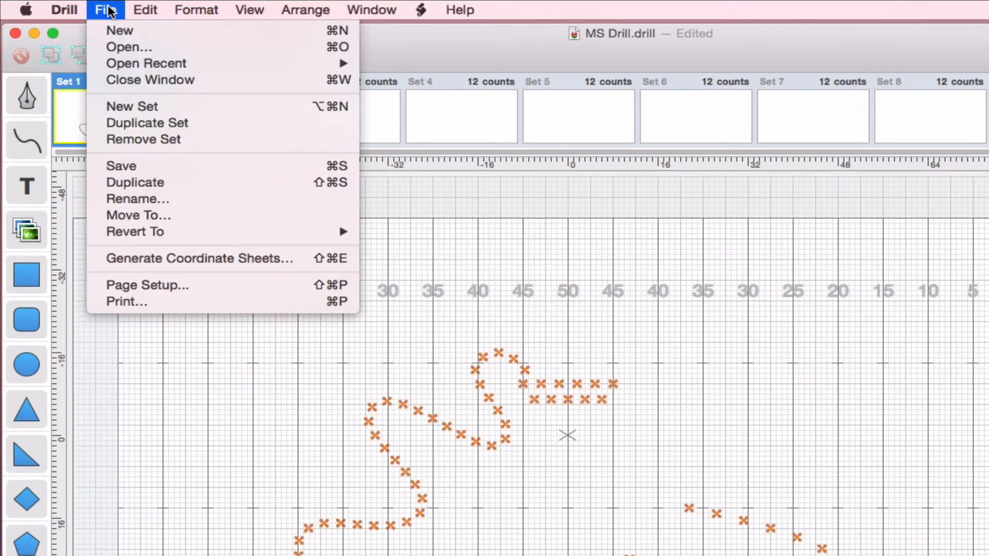
left_click(206, 300)
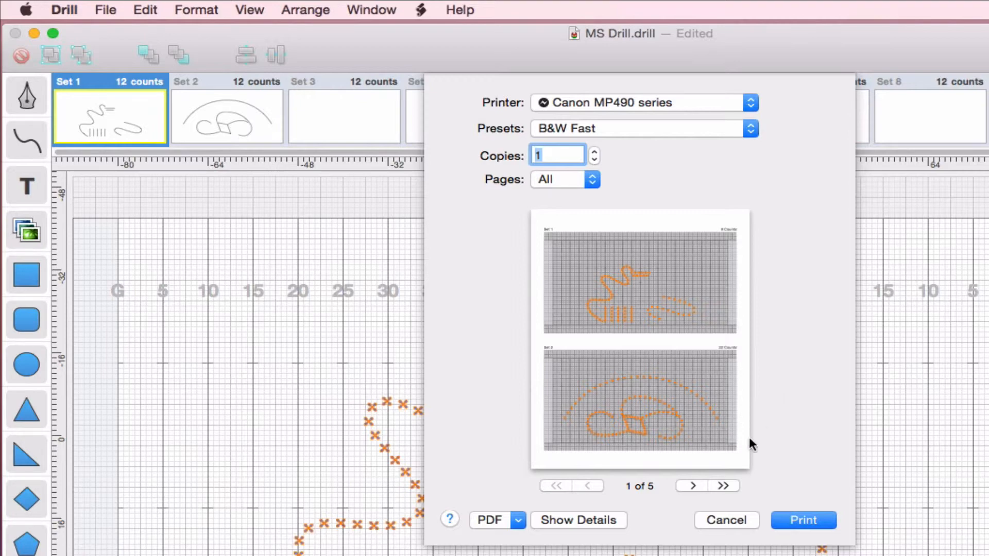
left_click(736, 521)
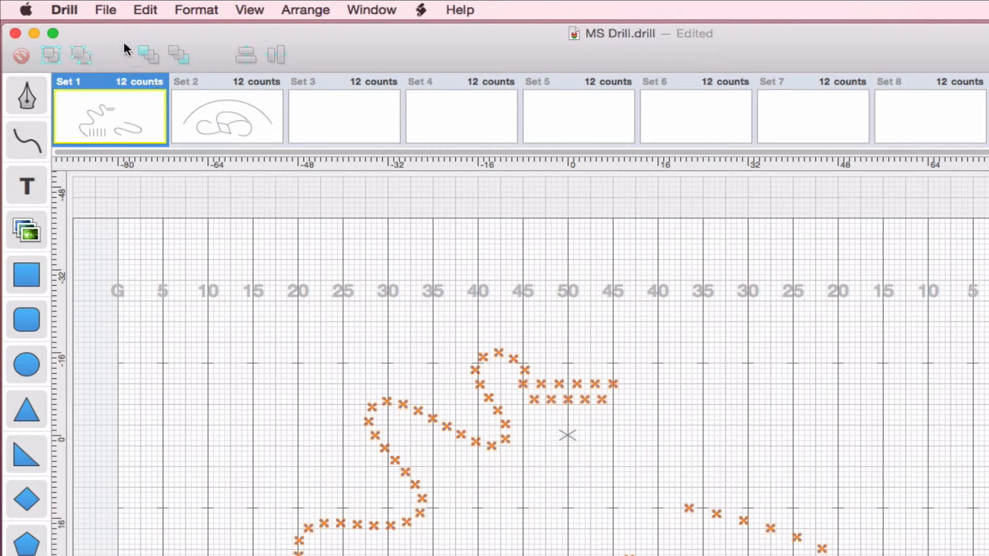
- Configure the page setup to landscape orientation with 1 set per page
left_click(106, 9)
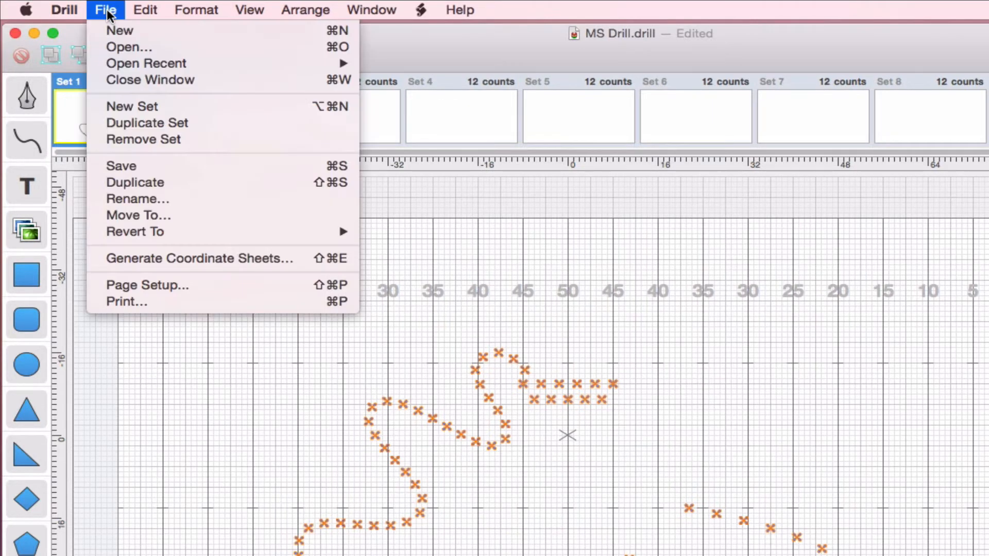
left_click(227, 286)
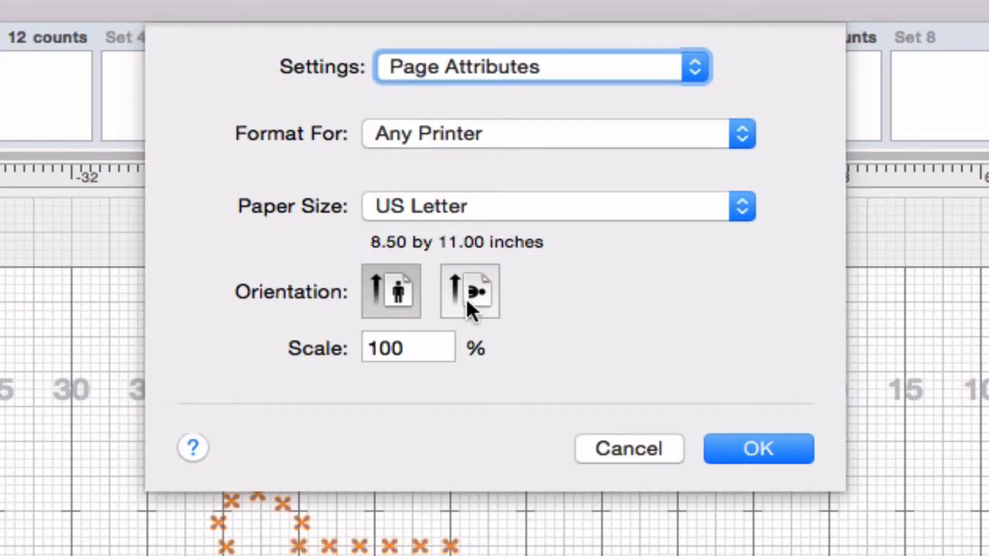
left_click(467, 302)
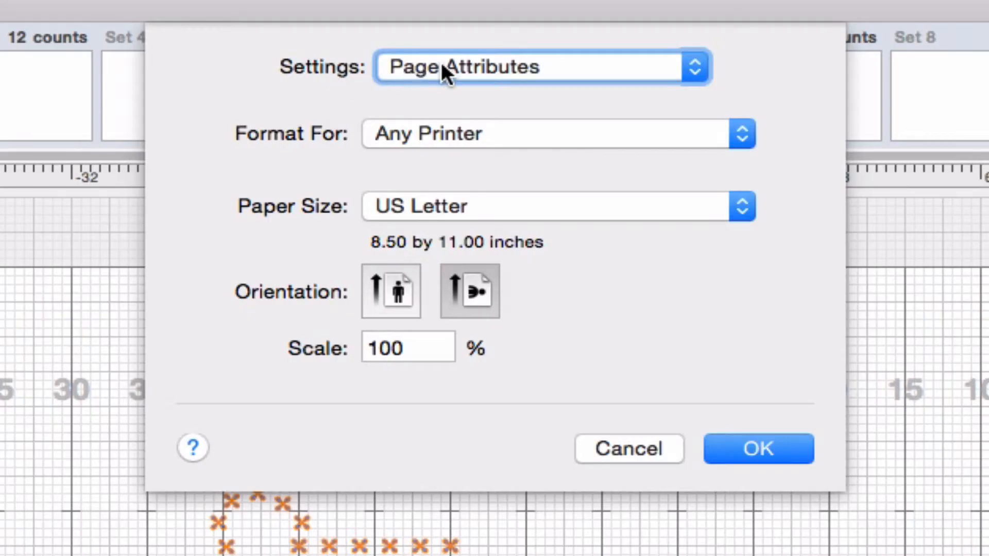
left_click(508, 69)
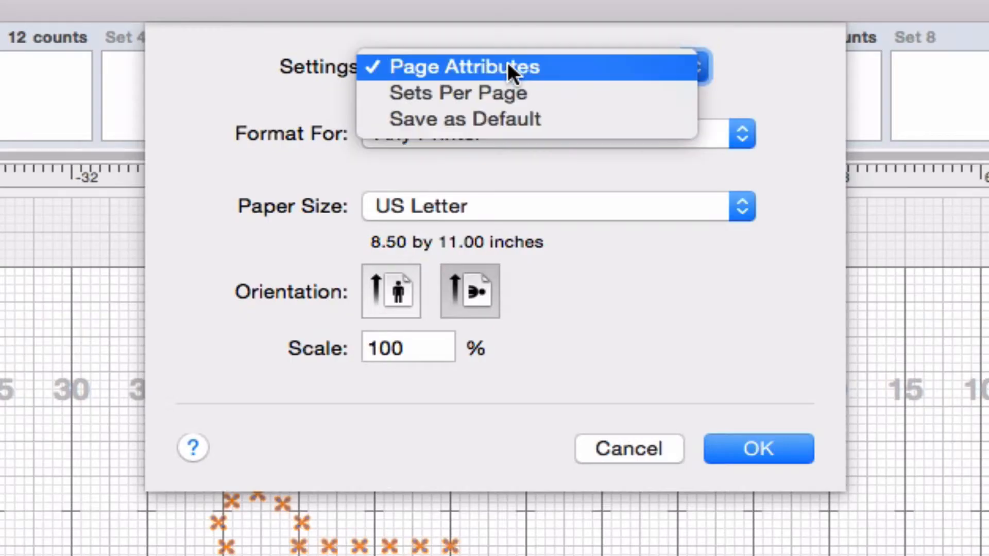
left_click(560, 93)
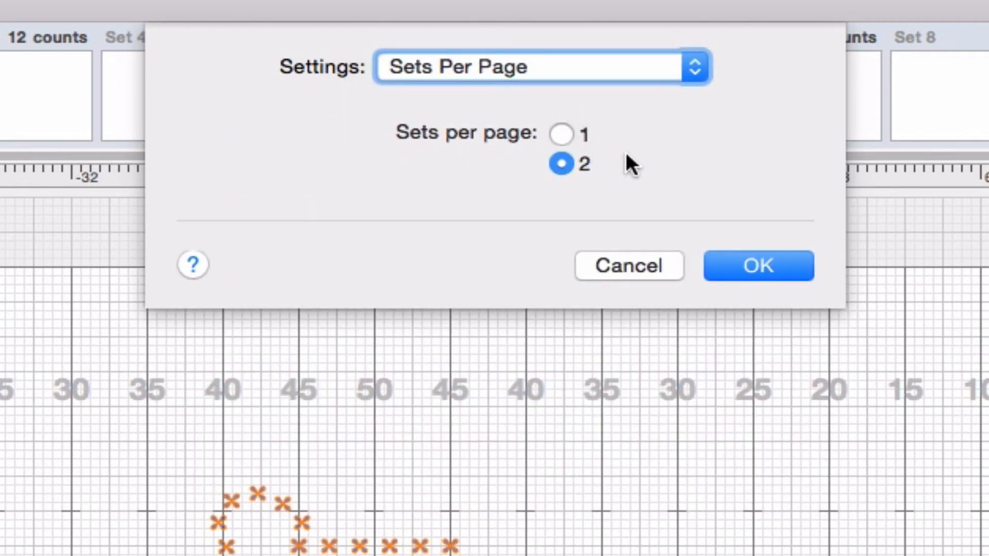
left_click(557, 132)
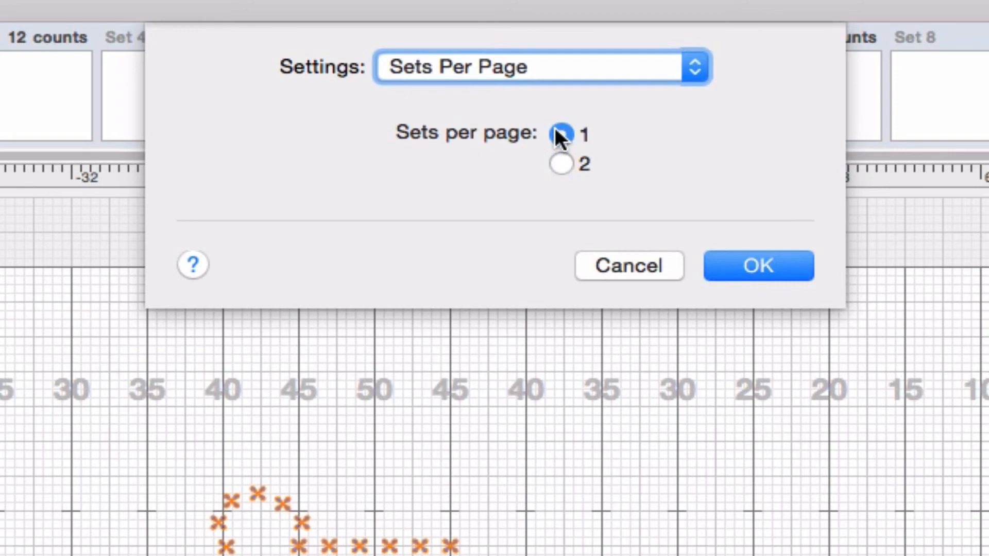
left_click(765, 267)
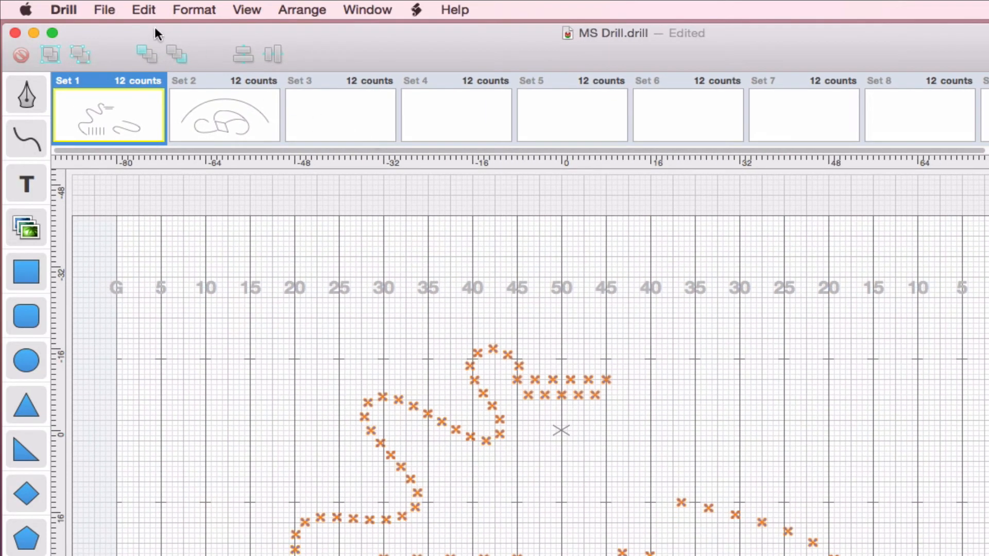
- Preview the printout with the new page layout and look at the PDF output options
left_click(104, 9)
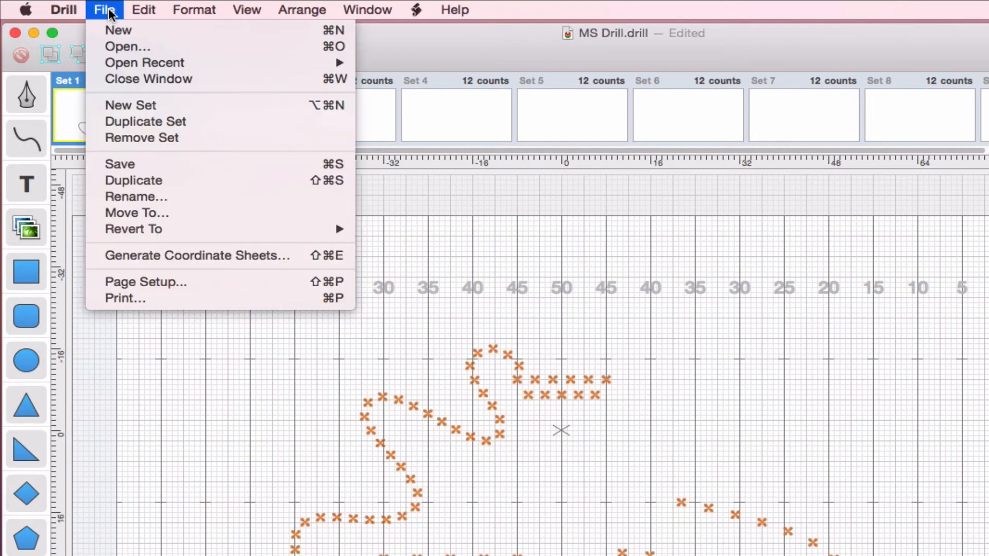
left_click(227, 298)
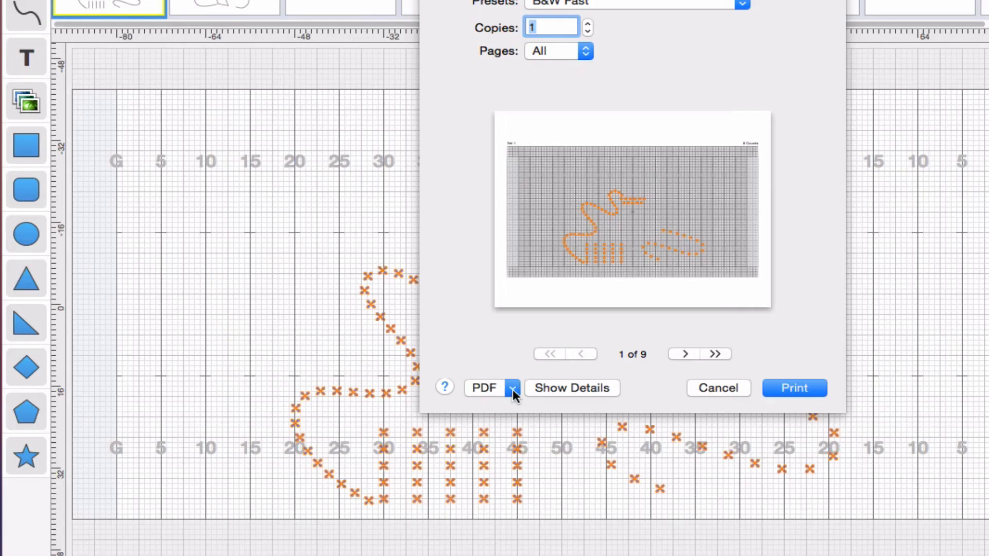
left_click(512, 389)
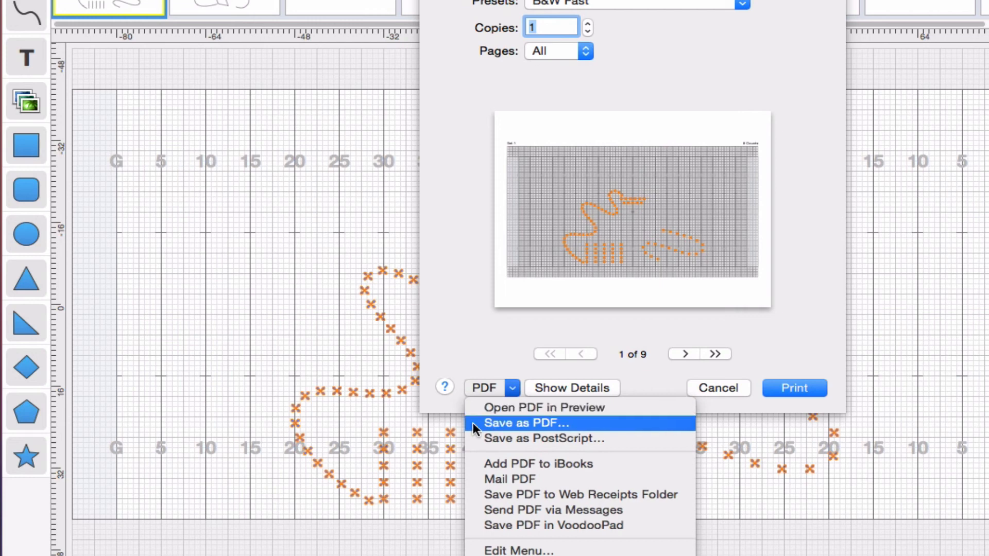
left_click(807, 350)
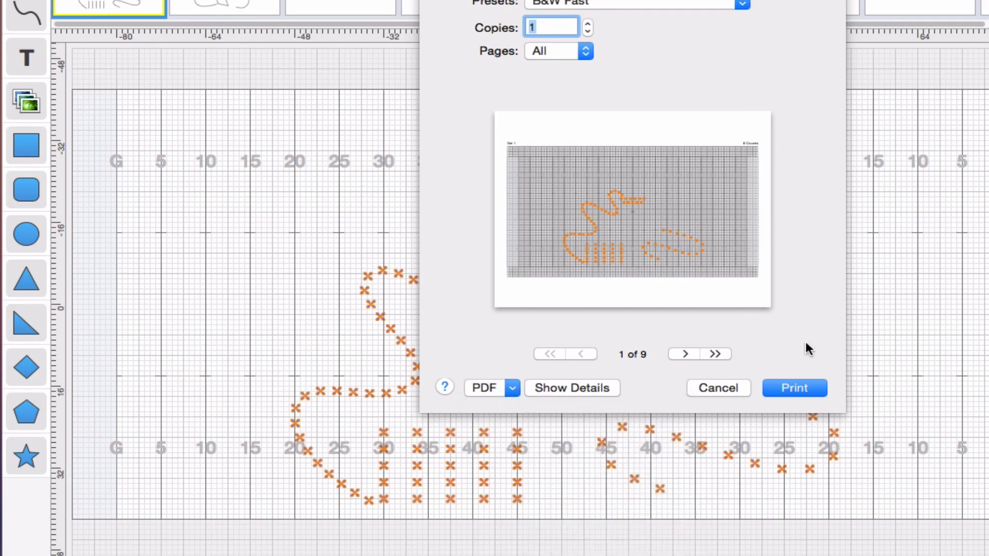